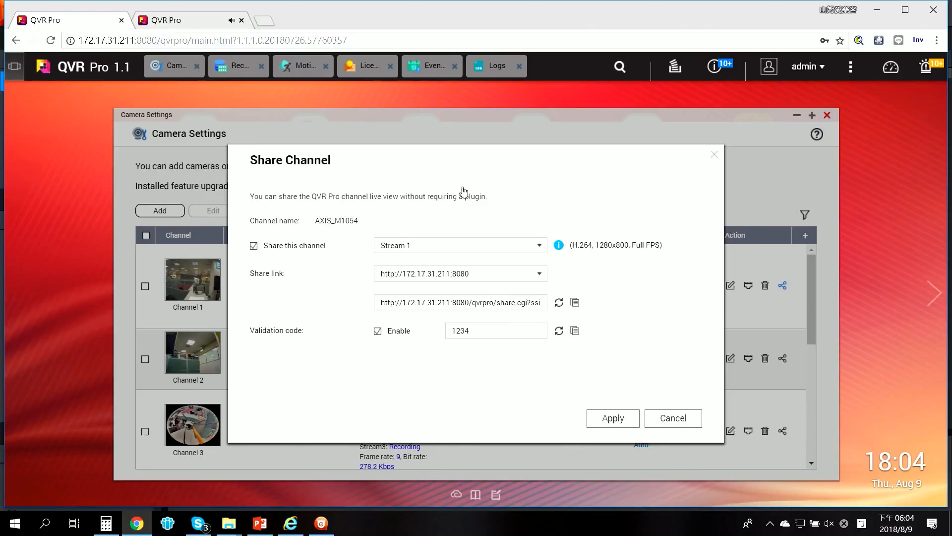
# Step: View the shared AXIS_M1054 channel stream in its browser tab, close that tab, and dismiss the Share Channel dialog
pyautogui.click(200, 21)
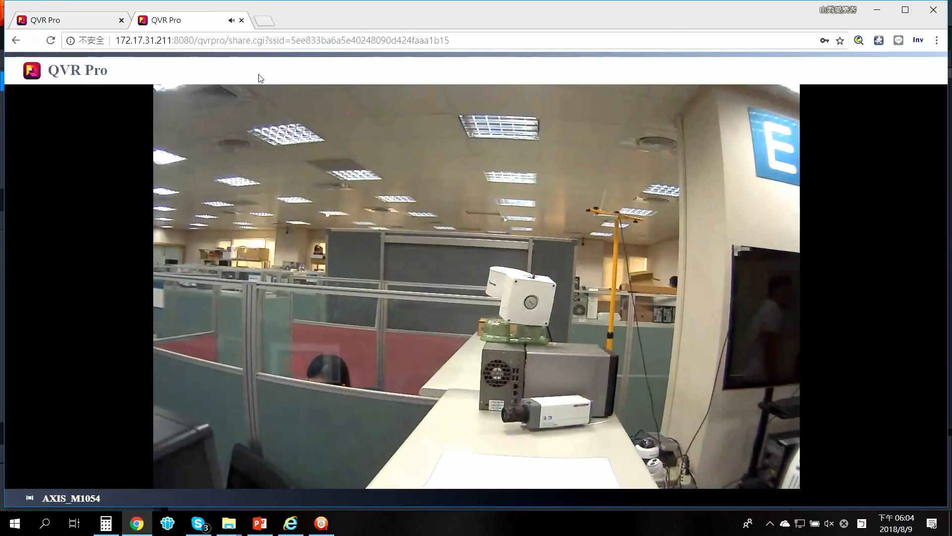
pyautogui.click(242, 21)
pyautogui.click(675, 423)
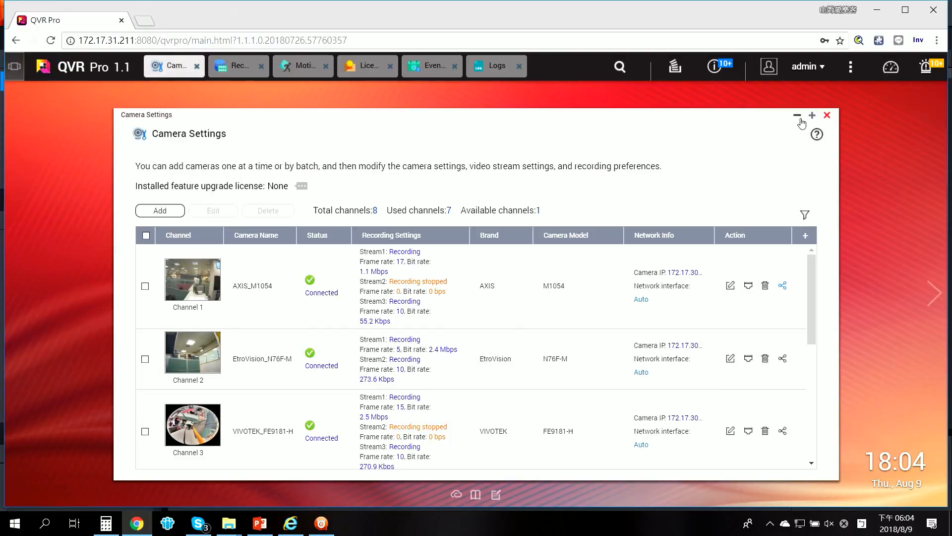
# Step: Minimize Camera Settings and review Space1's recording space settings in Recording Storage without changing them, then close Recording Storage
pyautogui.click(797, 115)
pyautogui.click(235, 66)
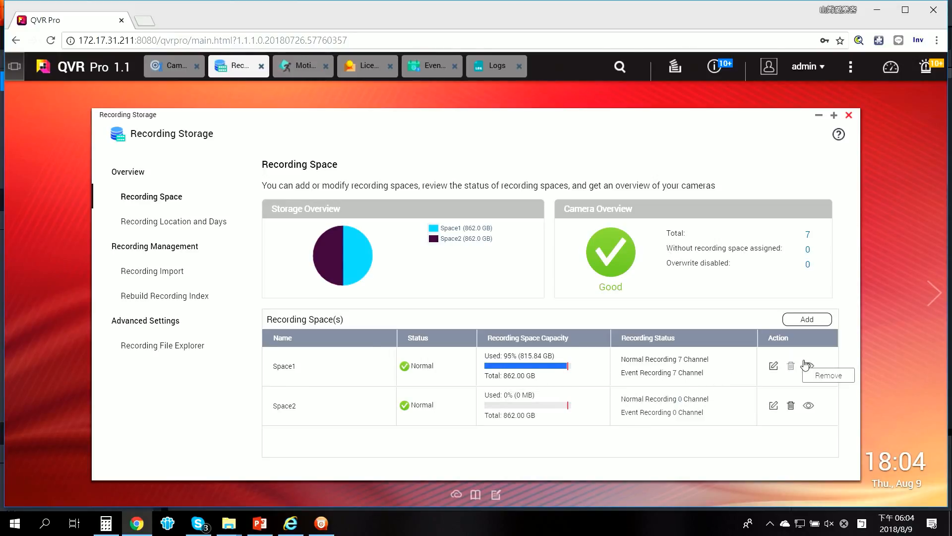
pyautogui.click(774, 366)
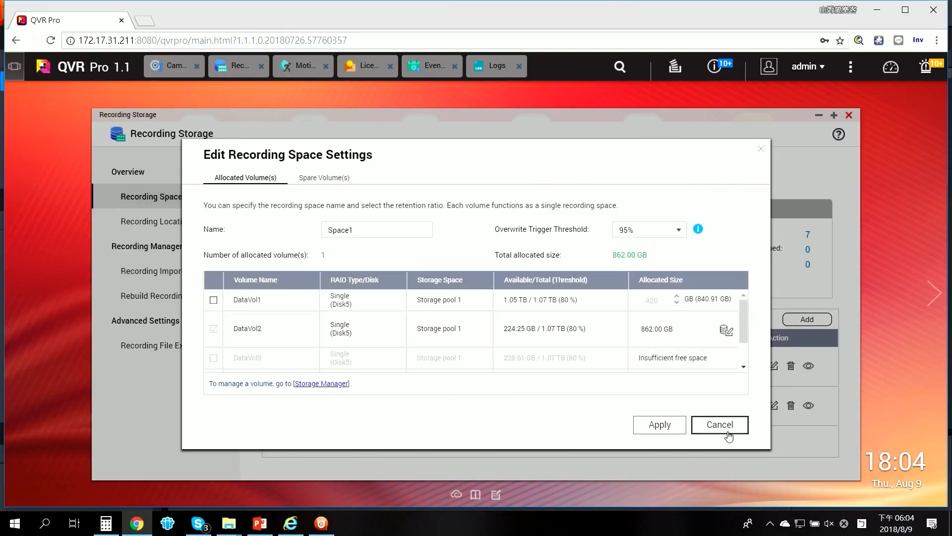
pyautogui.click(714, 424)
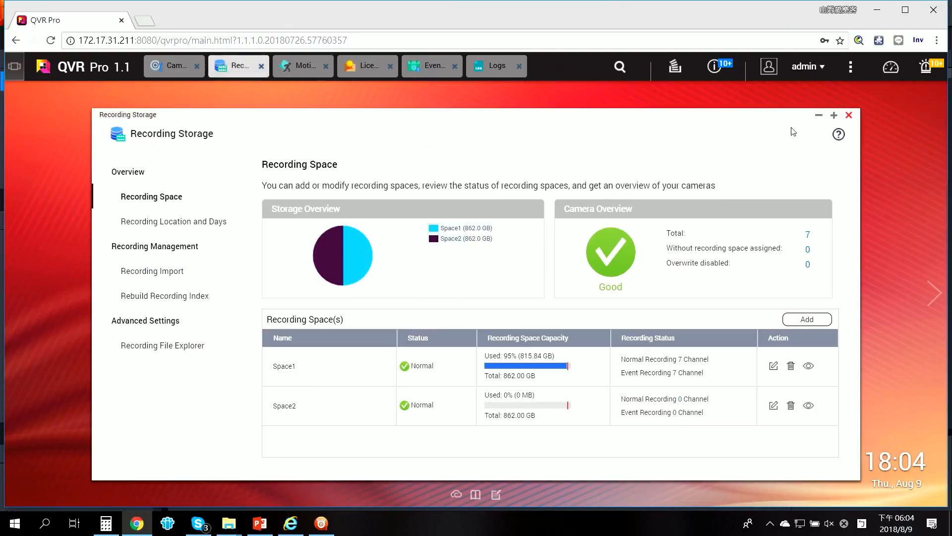
pyautogui.click(848, 115)
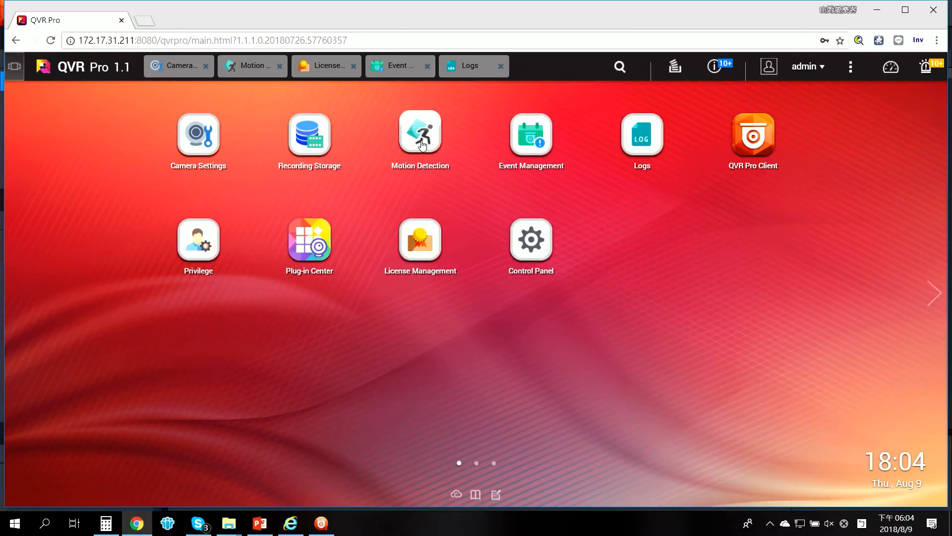
# Step: Open the motion detection settings for the QUSBCam2-Logitech Webcam C930e channel and select QVR Pro as the detector
pyautogui.click(246, 69)
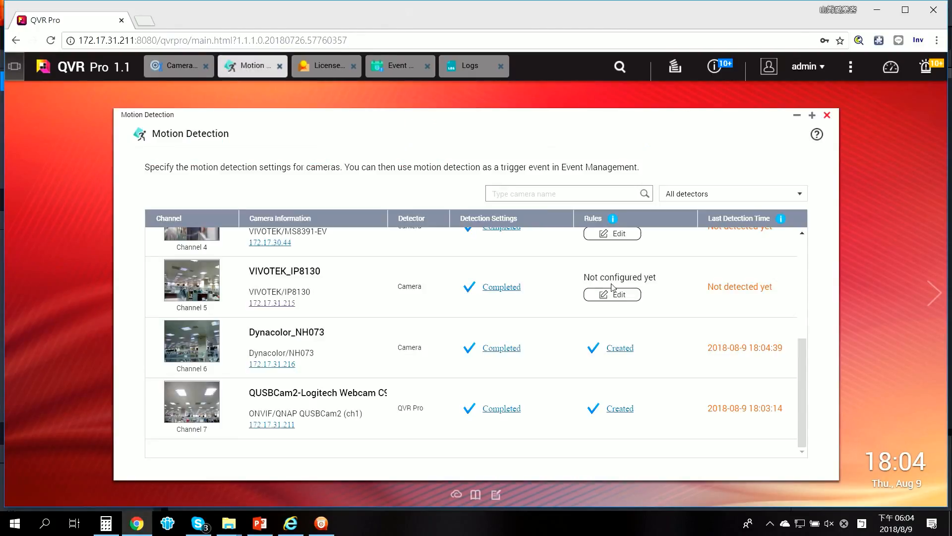
pyautogui.click(493, 414)
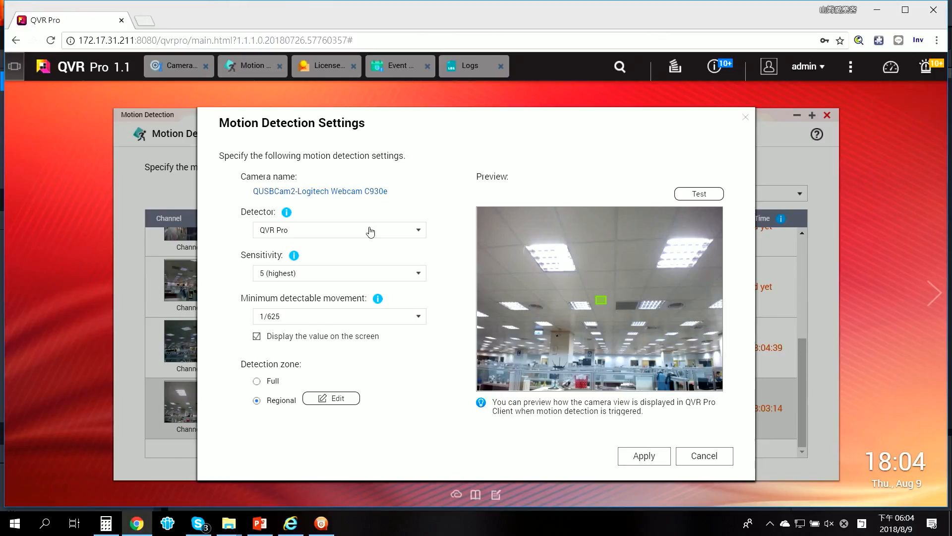
pyautogui.click(371, 230)
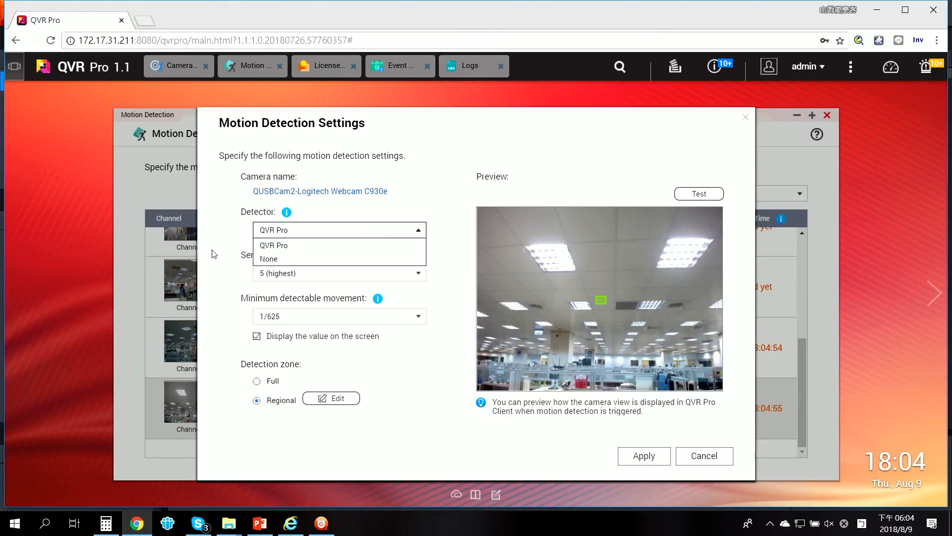
pyautogui.click(292, 249)
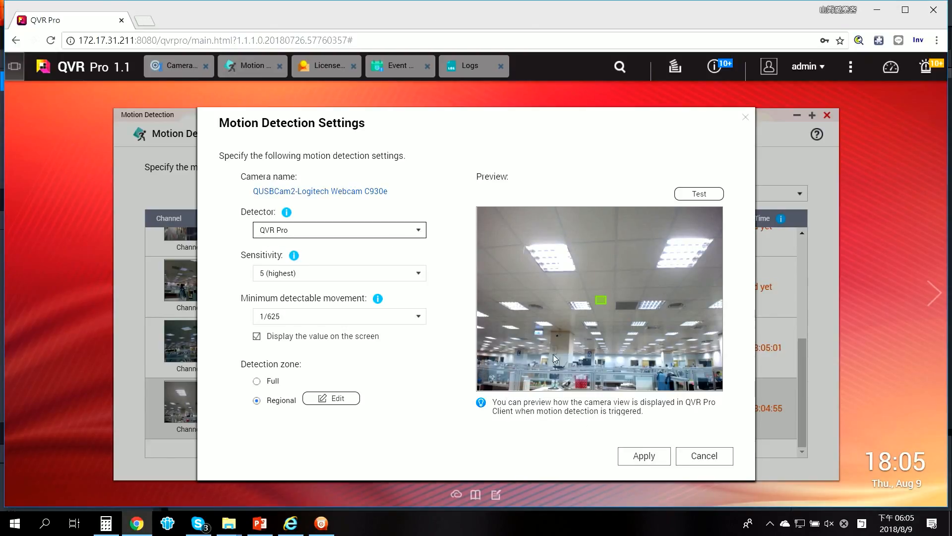
# Step: Try moving the existing detection zone and creating a second zone, cancel both dialogs, and close Motion Detection
pyautogui.click(350, 398)
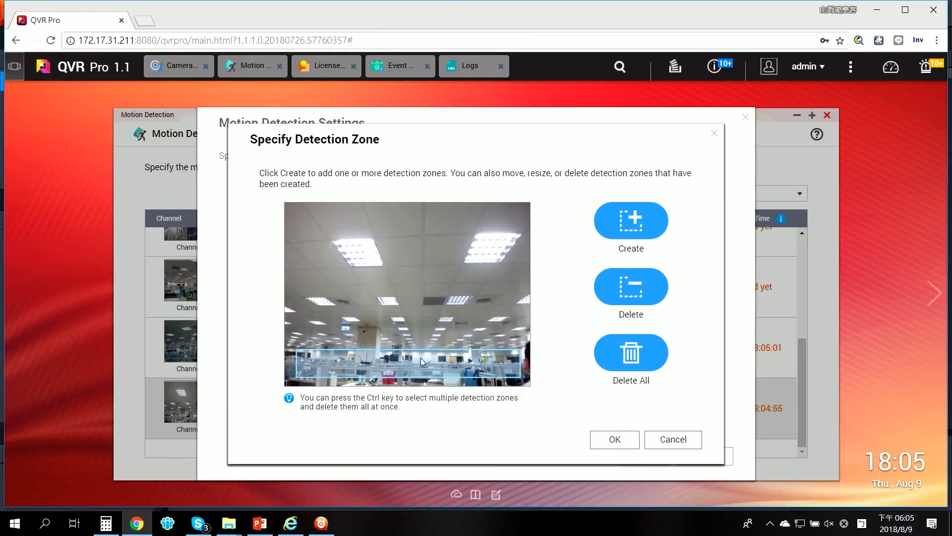
pyautogui.moveTo(407, 358)
pyautogui.mouseDown()
pyautogui.moveTo(419, 357)
pyautogui.moveTo(391, 354)
pyautogui.moveTo(357, 371)
pyautogui.moveTo(412, 369)
pyautogui.mouseUp()
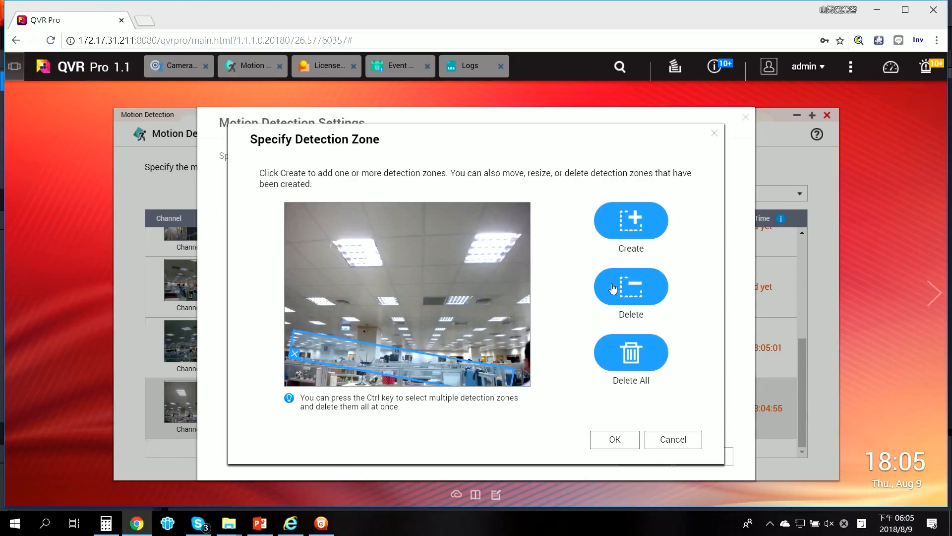
pyautogui.click(629, 219)
pyautogui.moveTo(418, 308); pyautogui.dragTo(442, 270)
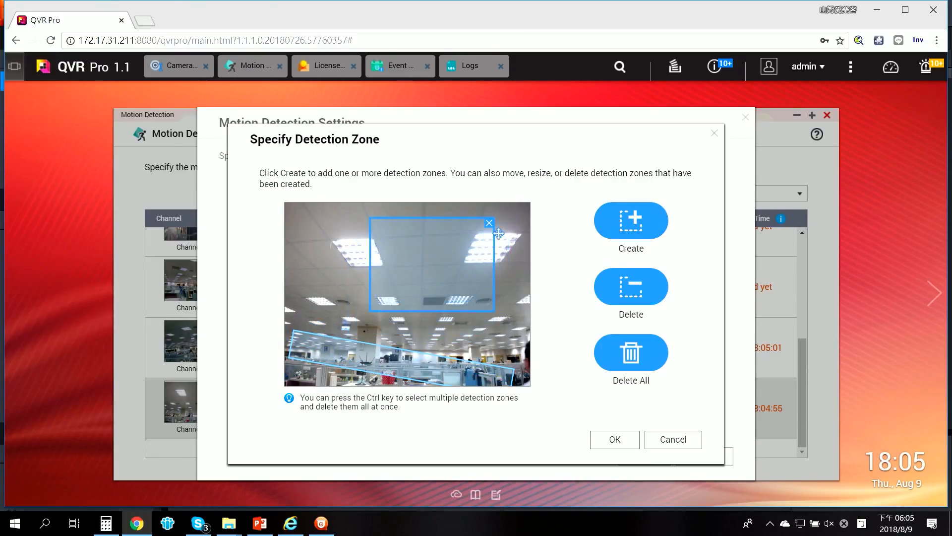
pyautogui.click(669, 441)
pyautogui.click(704, 456)
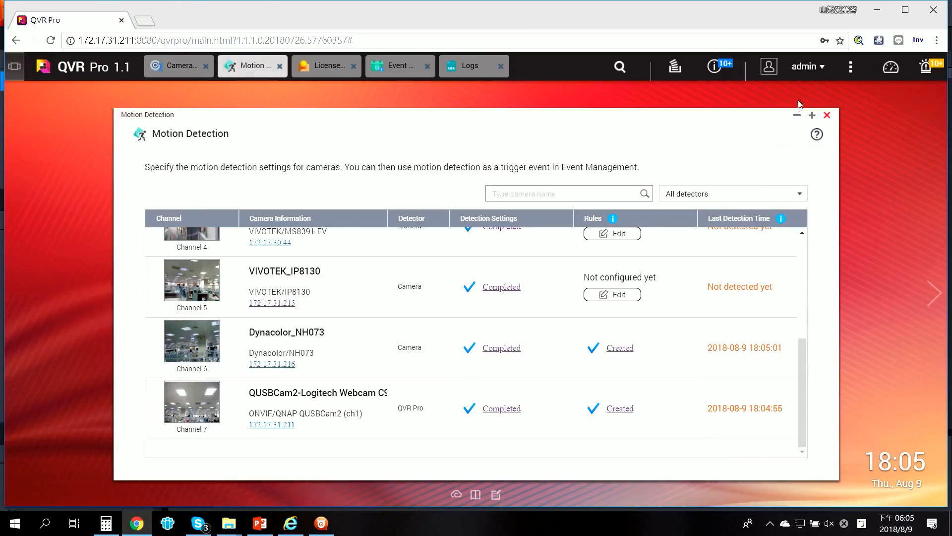
pyautogui.click(827, 115)
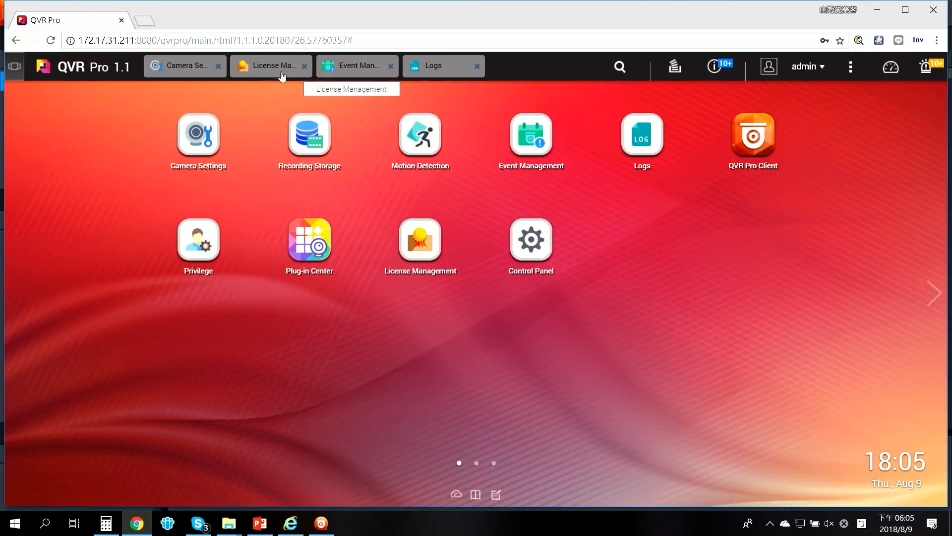
# Step: Open the Motion detection -IP Camera rule's events and actions and inspect the Add Event dialog without adding an event
pyautogui.click(356, 66)
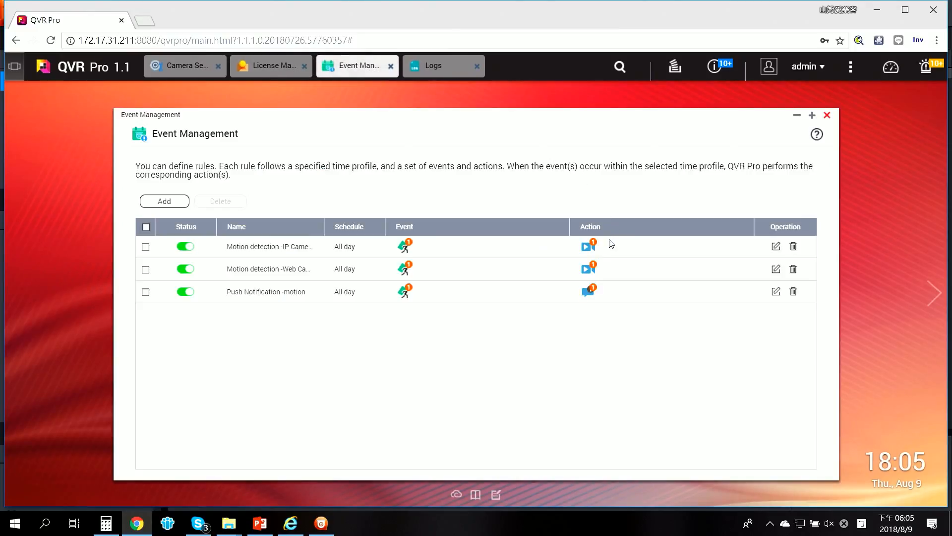
pyautogui.click(776, 247)
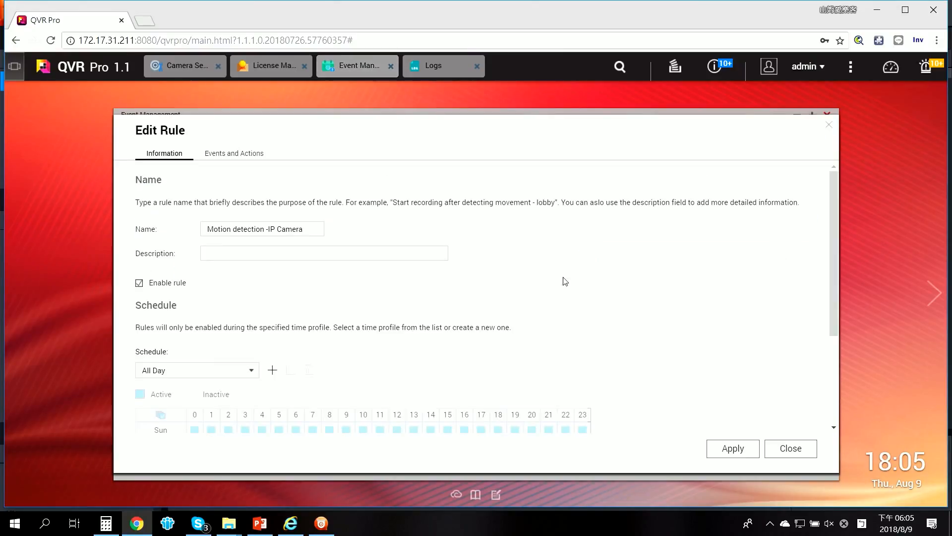
pyautogui.click(234, 155)
pyautogui.click(278, 233)
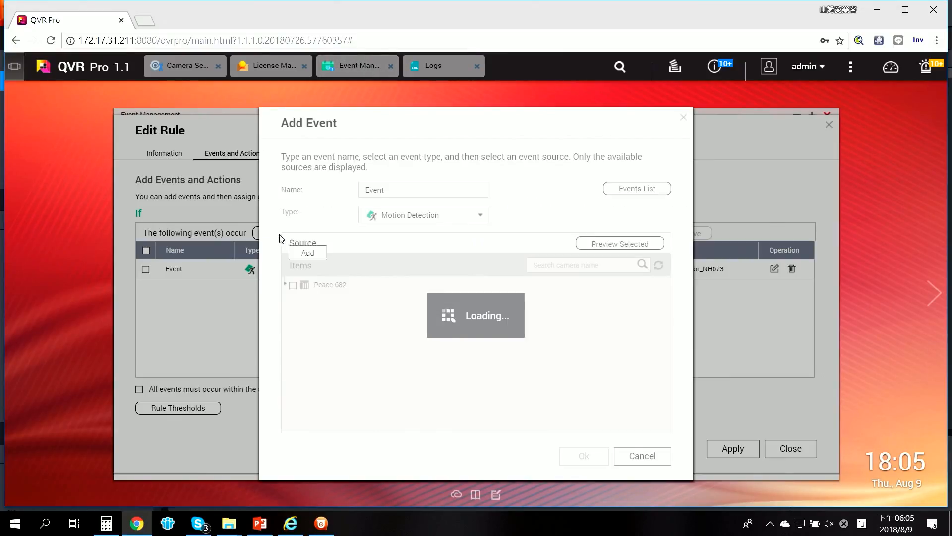
pyautogui.click(459, 219)
pyautogui.scroll(-2, 437, 335)
pyautogui.scroll(2, 438, 336)
pyautogui.click(641, 456)
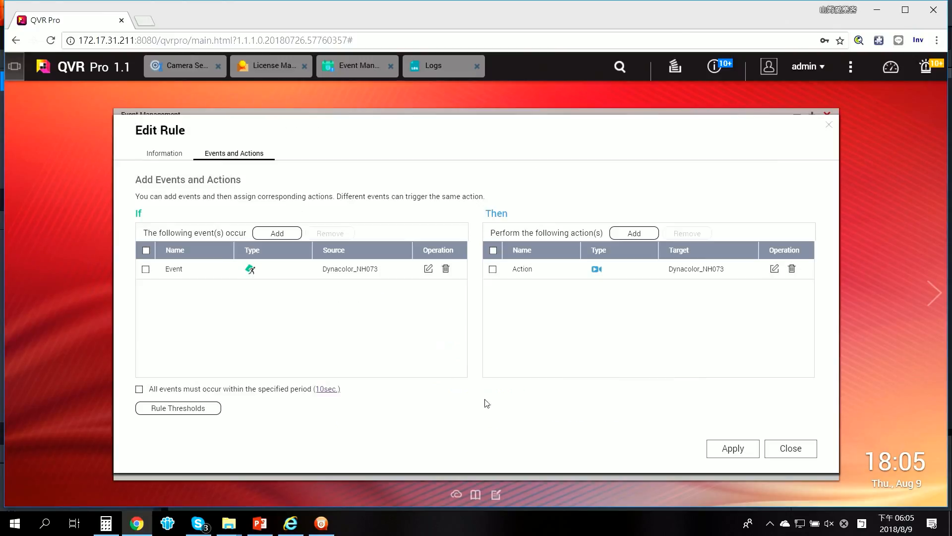
# Step: Inspect the available action types in the Add Action dialog, then close the rule editor and Event Management
pyautogui.click(636, 233)
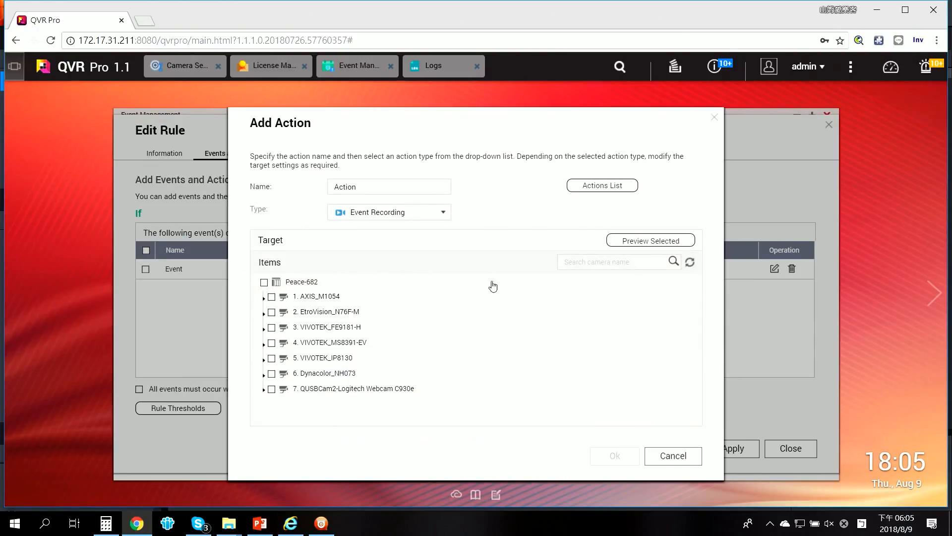
pyautogui.click(410, 218)
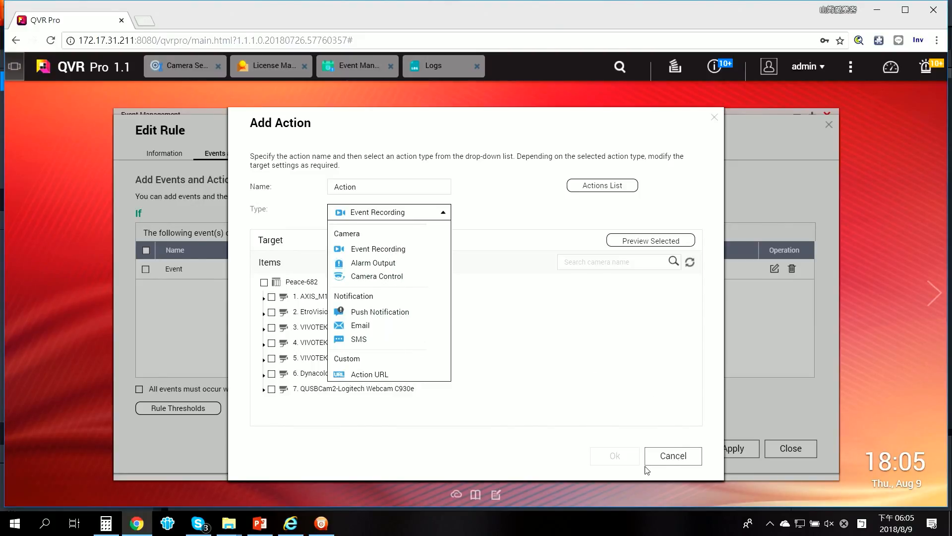
pyautogui.click(674, 455)
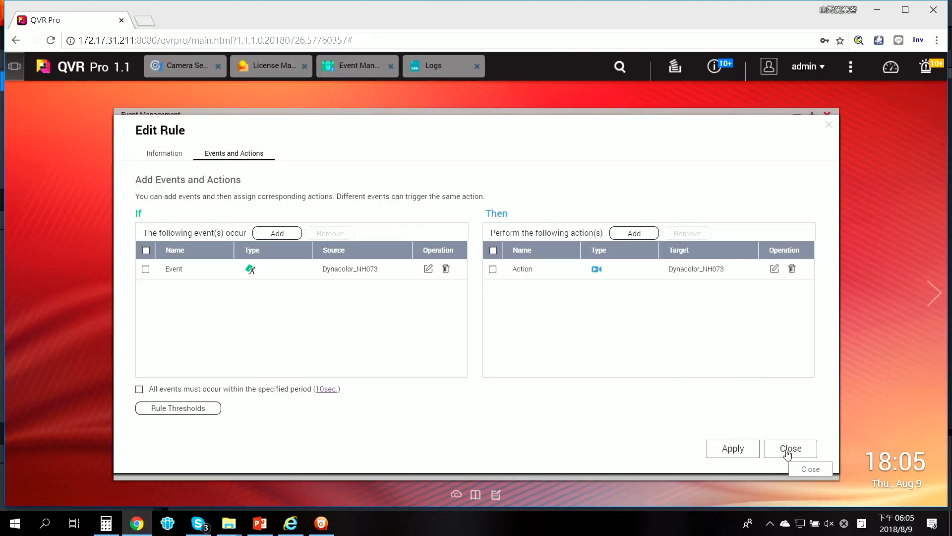
pyautogui.click(787, 453)
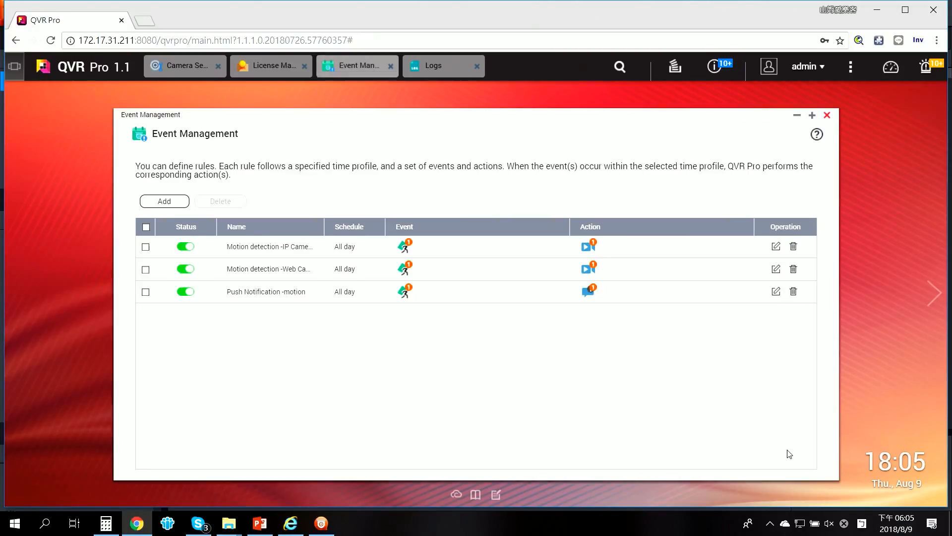
pyautogui.click(827, 116)
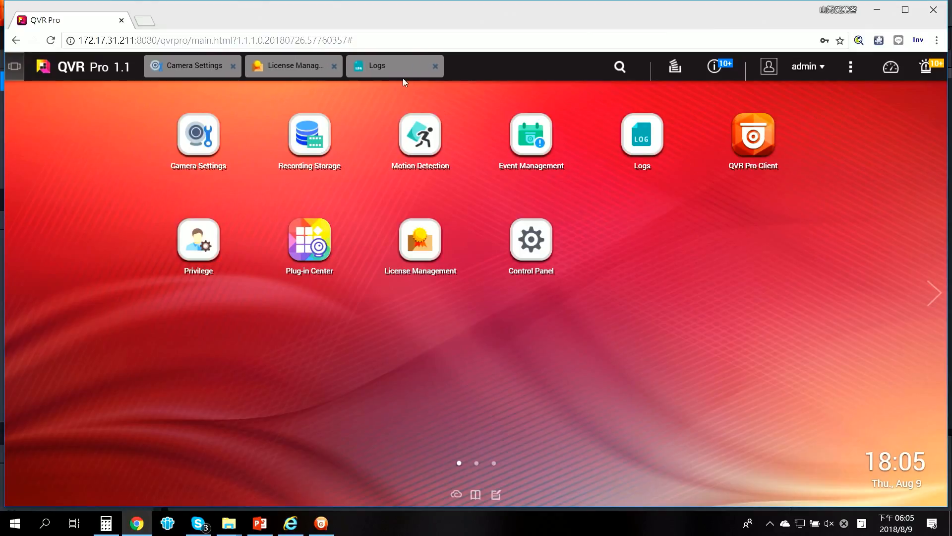
# Step: Browse the surveillance event logs and the License Management overview with its Learn More About Licenses purchase options
pyautogui.click(402, 74)
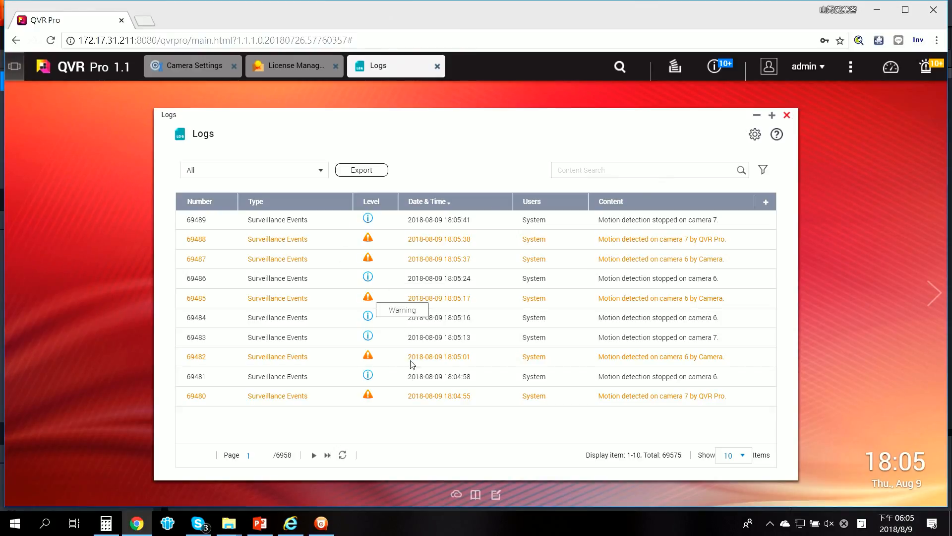
pyautogui.click(787, 116)
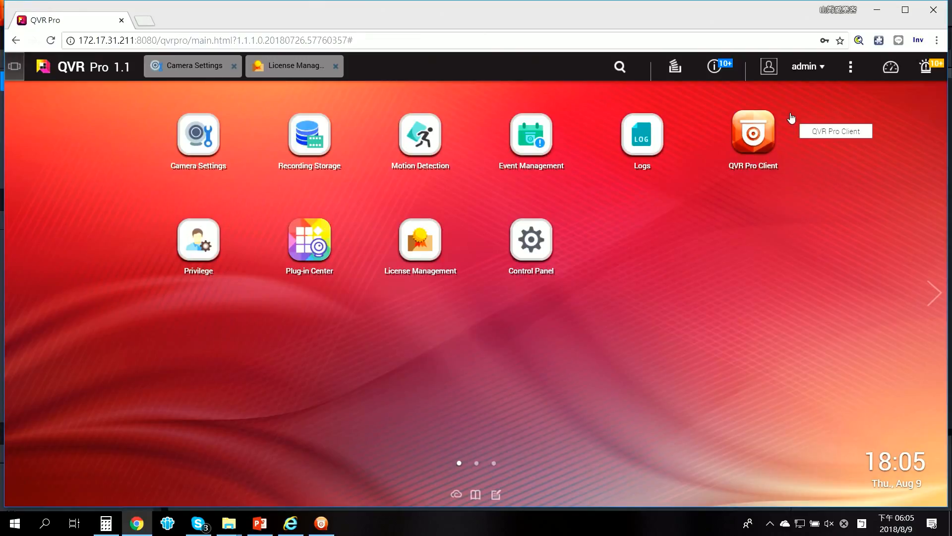
pyautogui.click(263, 69)
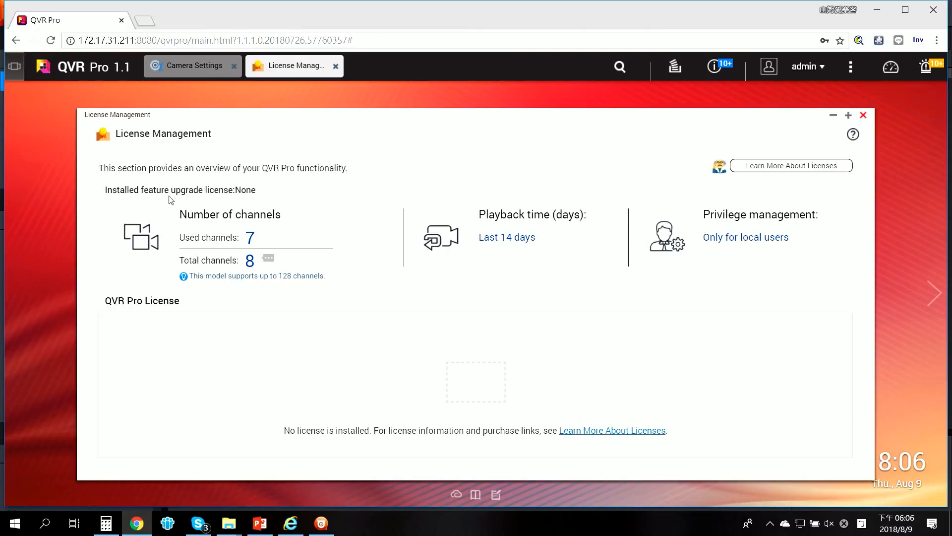
pyautogui.click(798, 168)
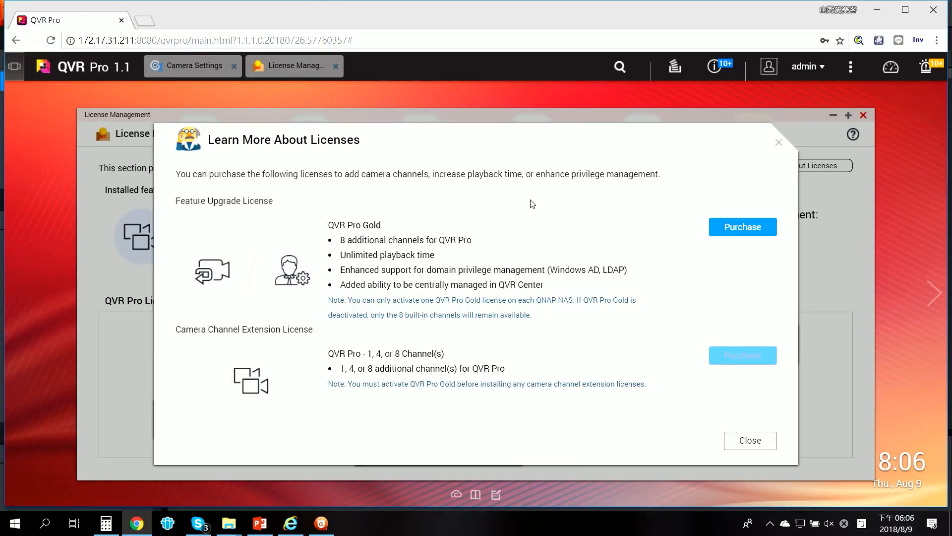
pyautogui.click(780, 144)
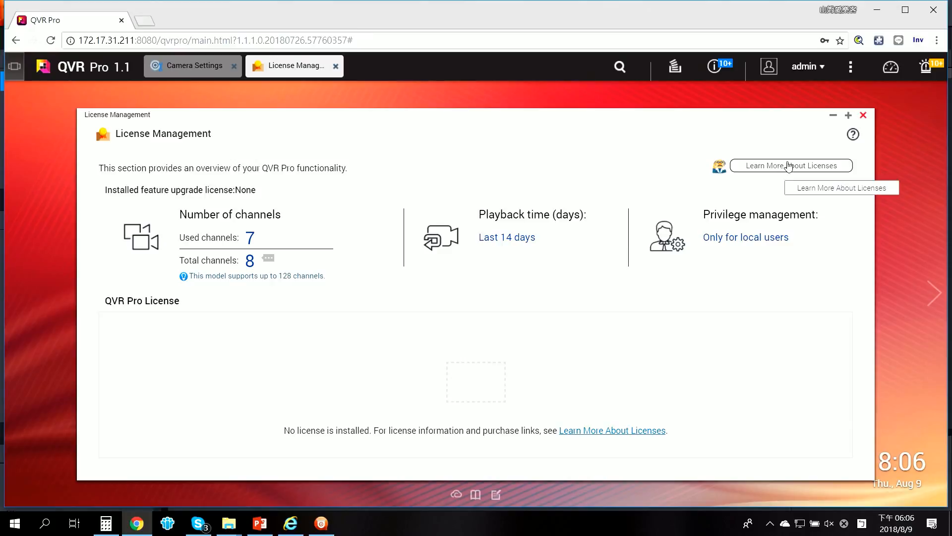
pyautogui.click(834, 117)
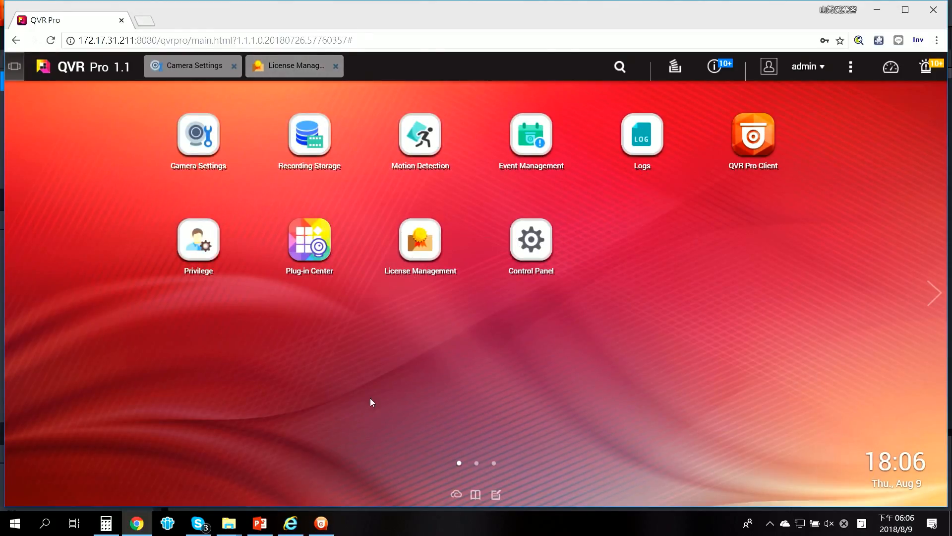
# Step: Open QVR Pro Client and try adding the VIVOTEK_FE9181-H camera as an extra tile in the Demo-1 view
pyautogui.click(322, 523)
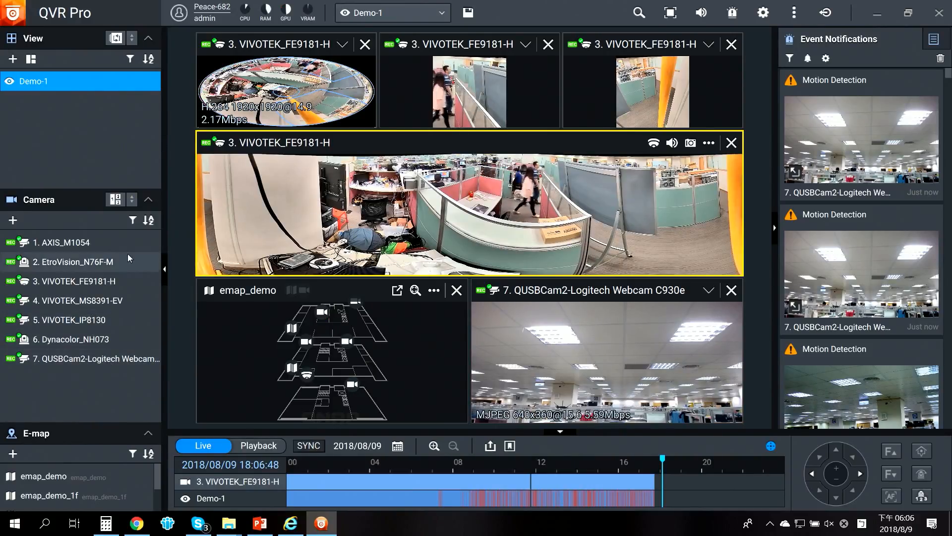
pyautogui.moveTo(70, 283); pyautogui.dragTo(434, 416)
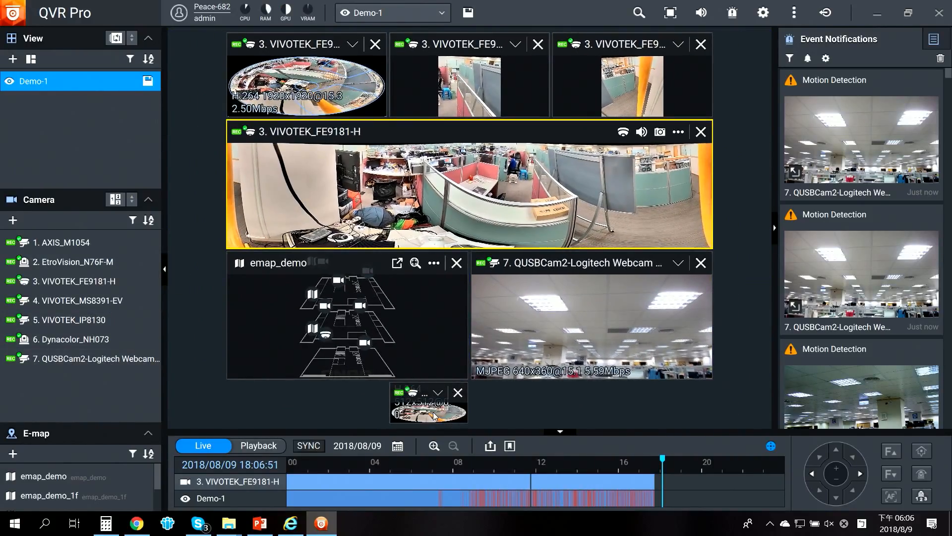
pyautogui.click(458, 392)
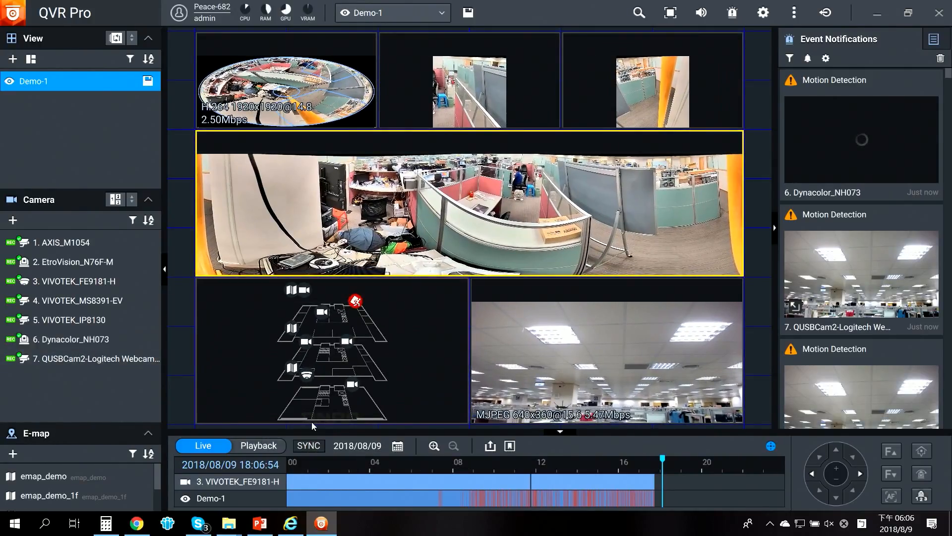
# Step: Add the Dynacolor_NH073 camera to the Demo-1 view as a tall tile in the right-hand column
pyautogui.moveTo(90, 338); pyautogui.dragTo(742, 116)
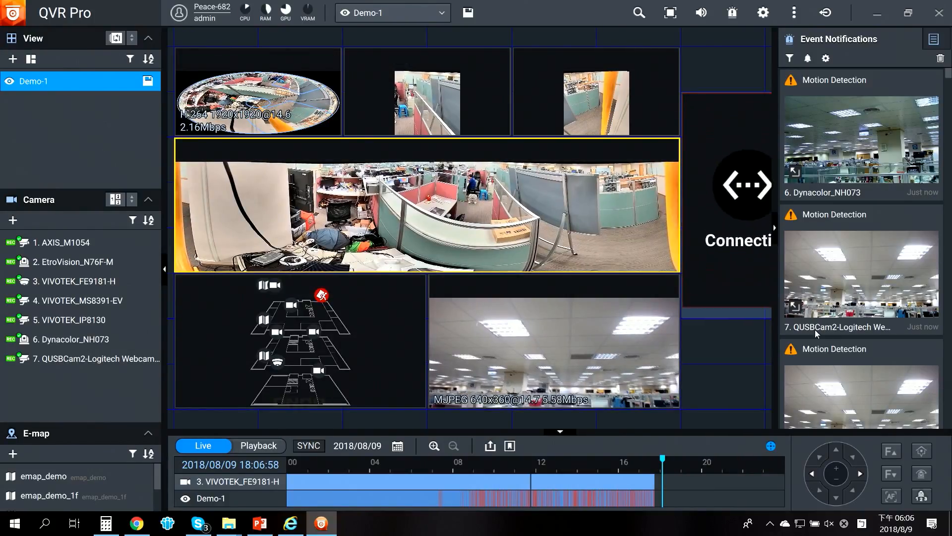
pyautogui.moveTo(687, 90); pyautogui.dragTo(689, 51)
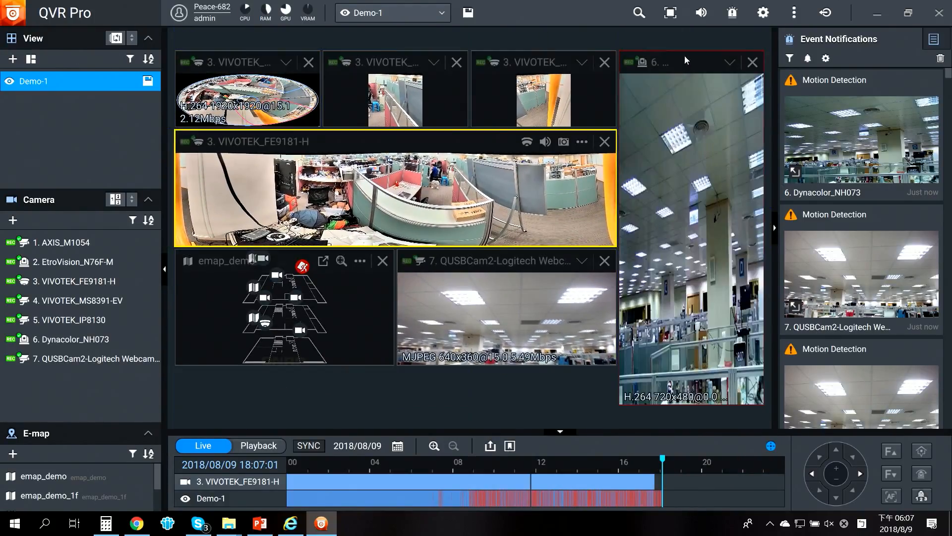
# Step: Remove the Dynacolor_NH073 tile from the Demo-1 view and dismiss the pop-up notification
pyautogui.click(752, 63)
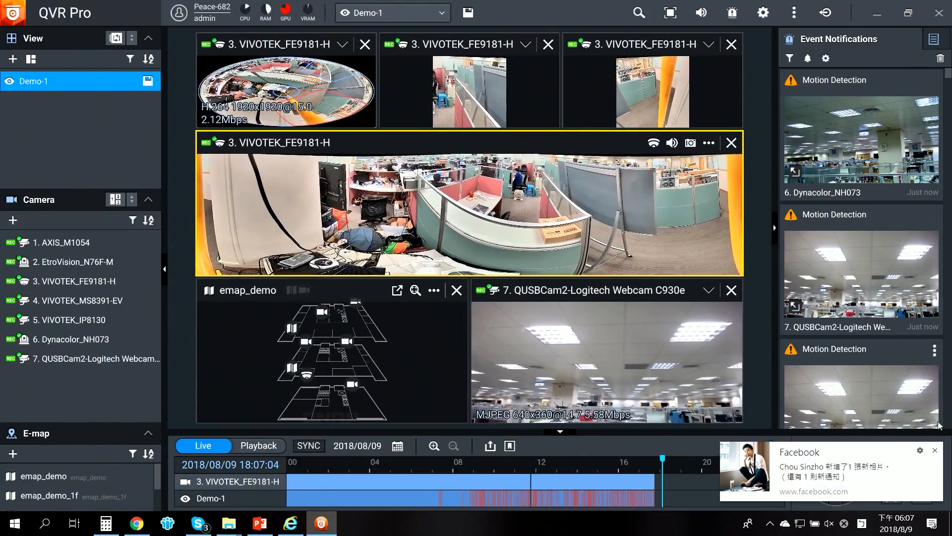
pyautogui.click(937, 451)
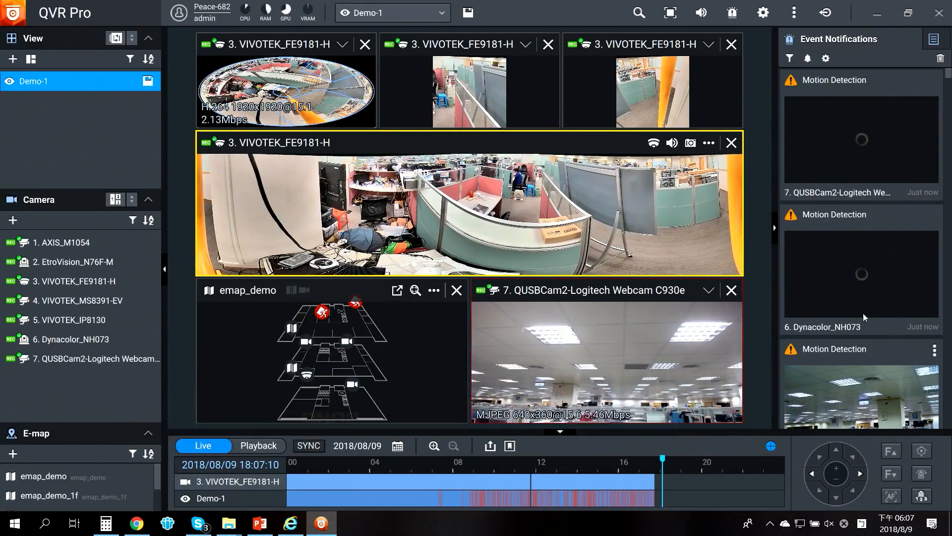
# Step: Reconnect to the QVR Pro server from the enlarged emap_demo tile and remove the e-map tile from the view
pyautogui.moveTo(835, 84)
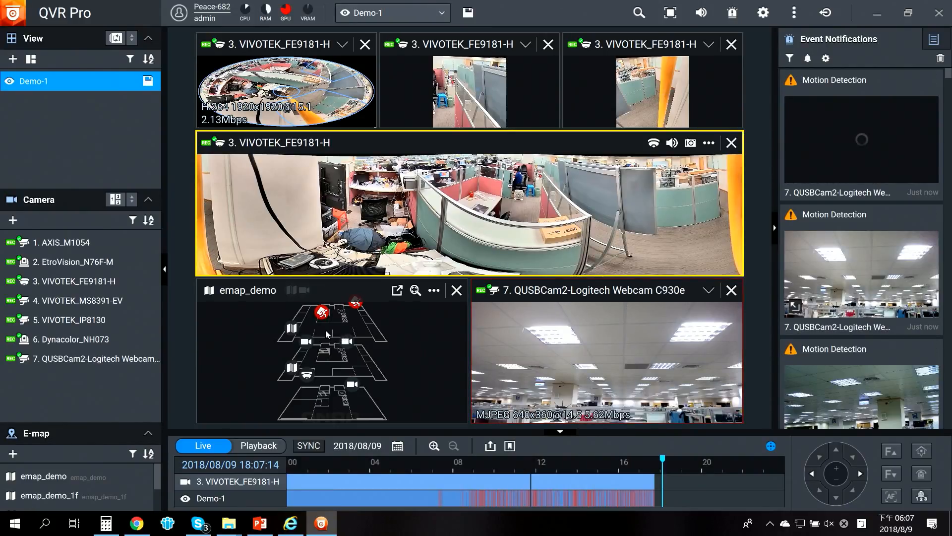
pyautogui.doubleClick(445, 338)
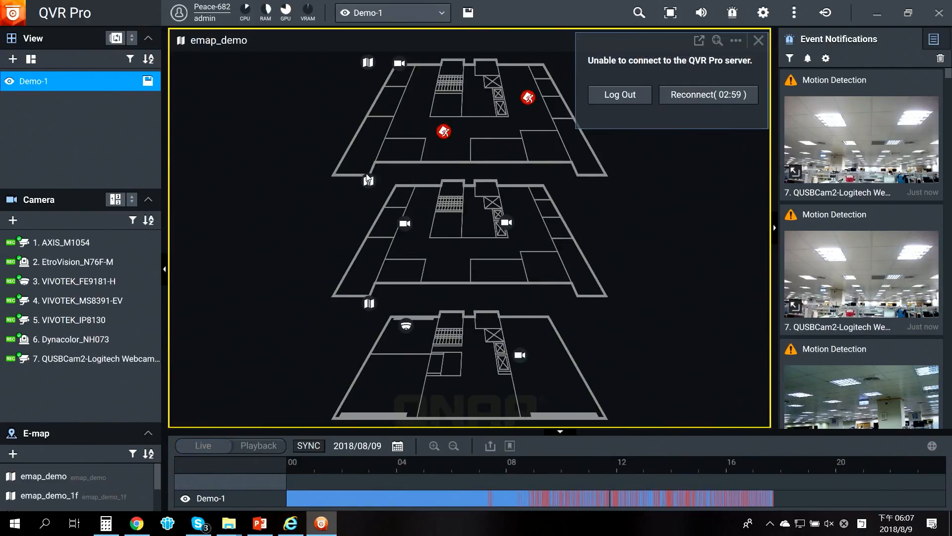
pyautogui.click(708, 95)
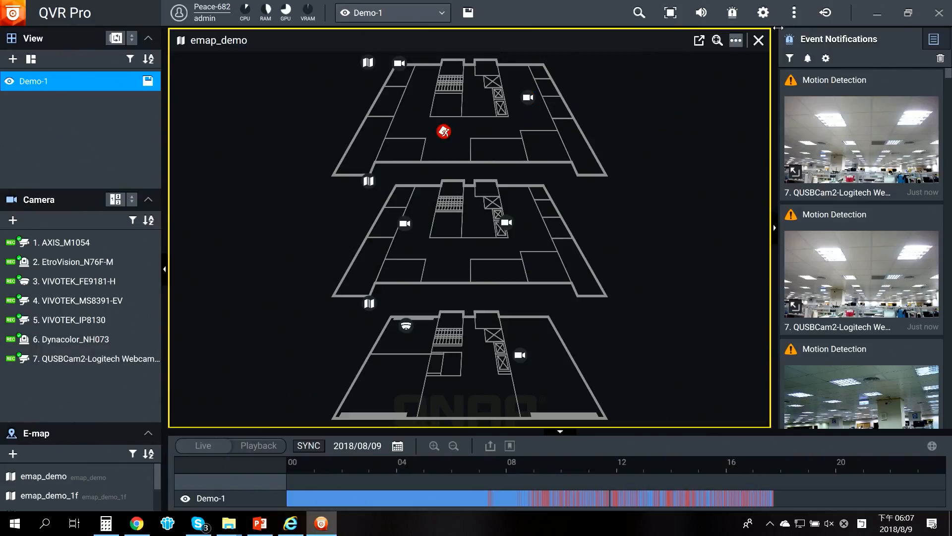
pyautogui.click(758, 40)
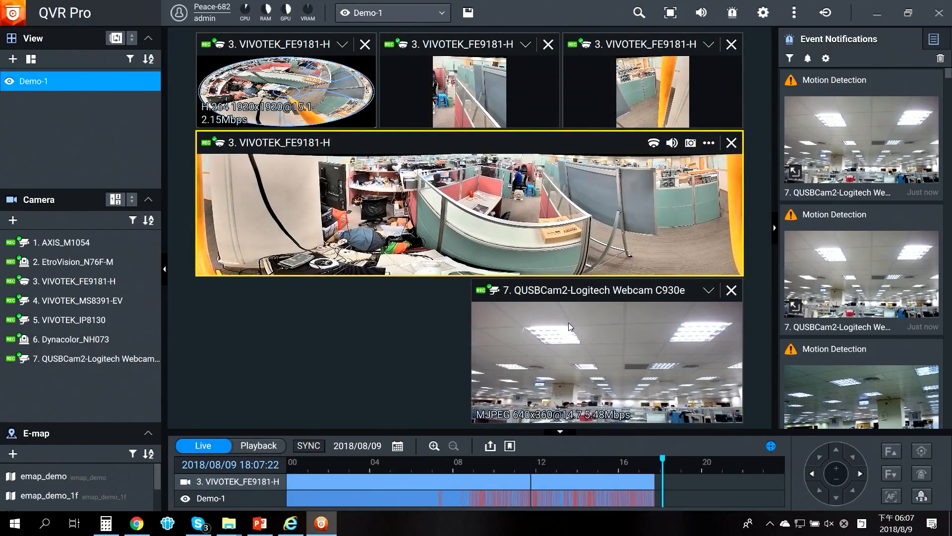
# Step: Play back the QUSBCam2-Logitech Webcam C930e recording from about 04:27 on the timeline
pyautogui.click(558, 371)
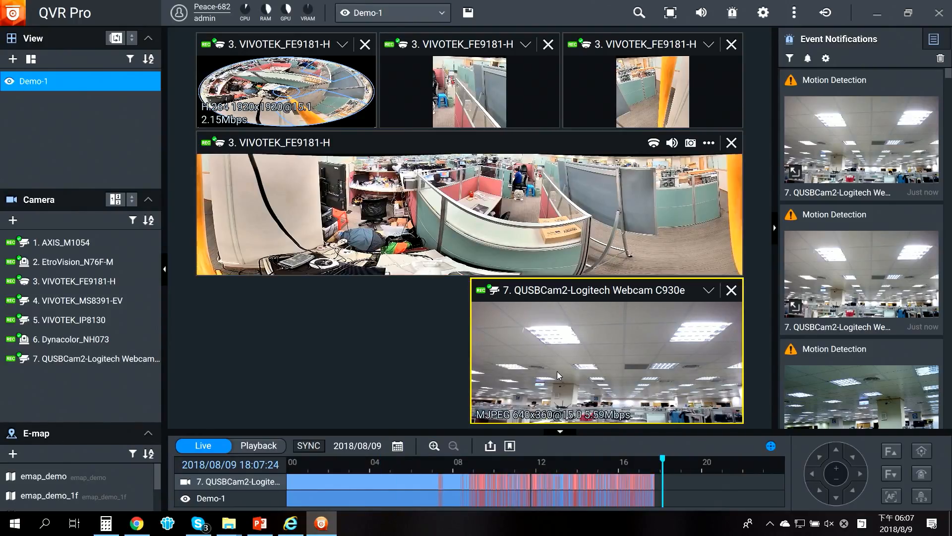
pyautogui.click(379, 490)
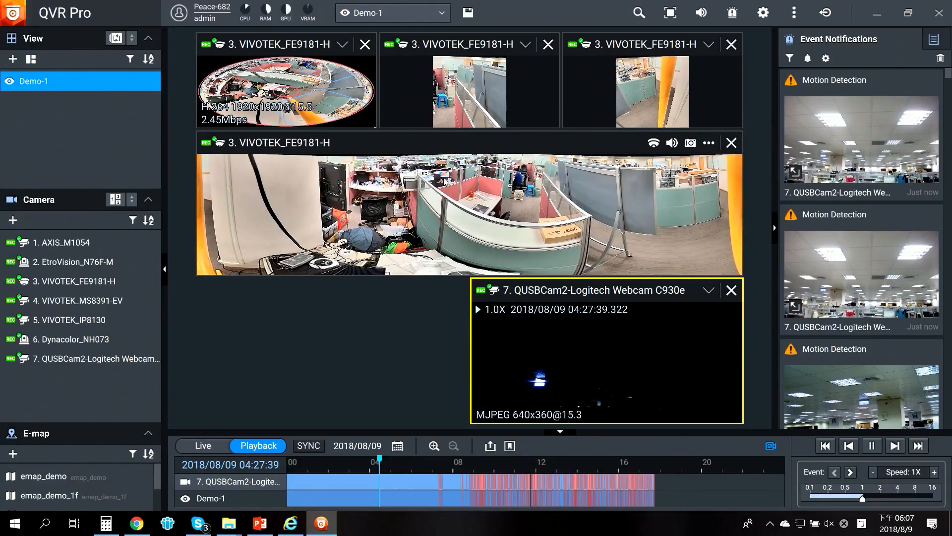
# Step: Remove the QUSBCam2-Logitech Webcam C930e tile from the Demo-1 view and select the fisheye tile
pyautogui.click(732, 290)
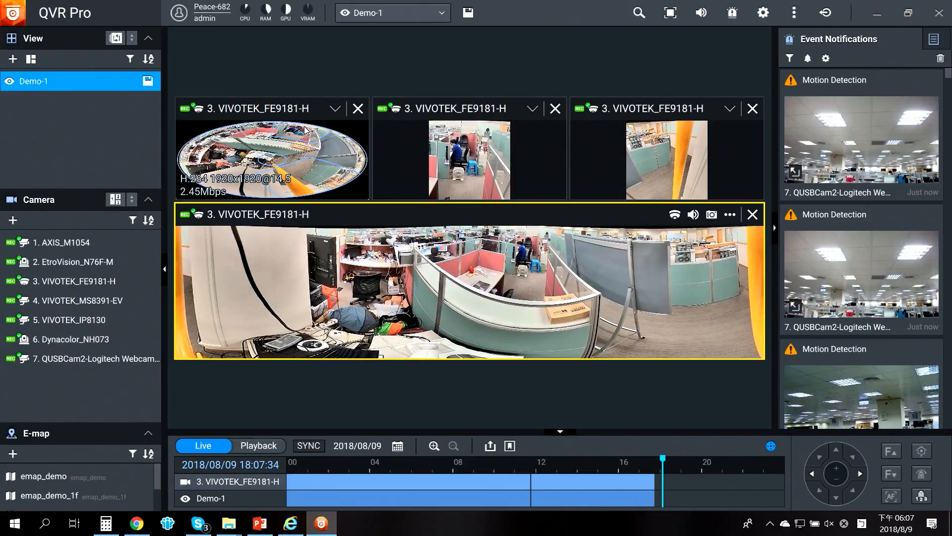
pyautogui.click(340, 142)
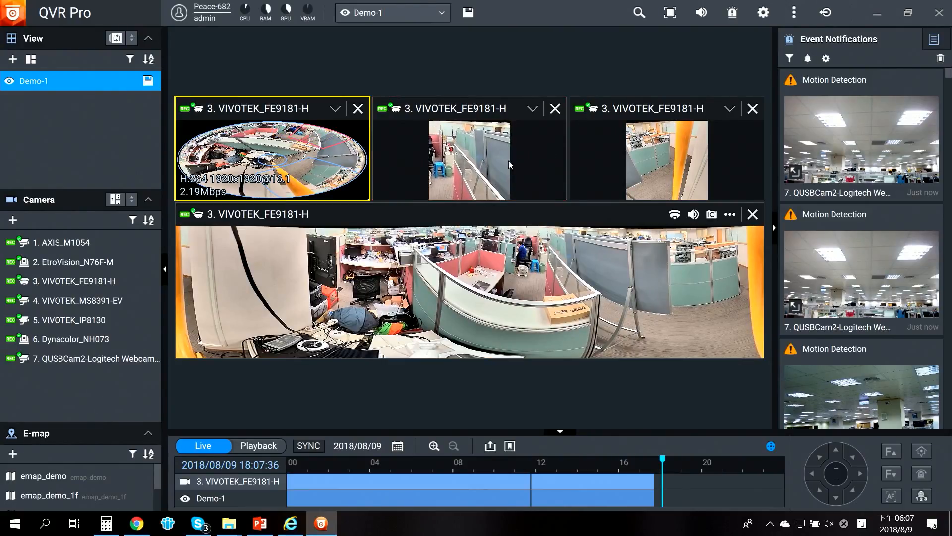